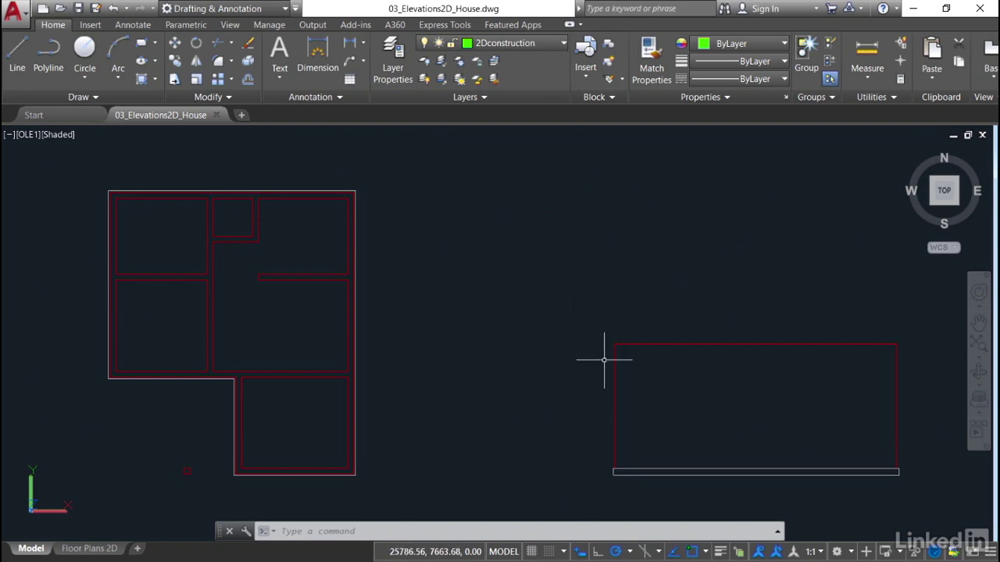
# Step: Open the layer manager and rename the 2Dwalls layer as PLAN_2Dwalls
pyautogui.moveTo(614, 360)
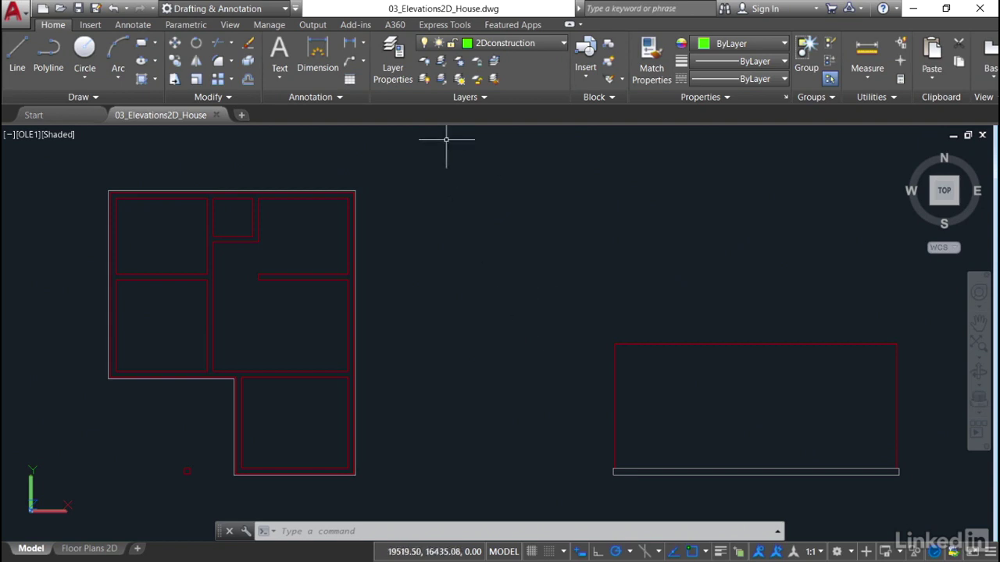
pyautogui.click(393, 70)
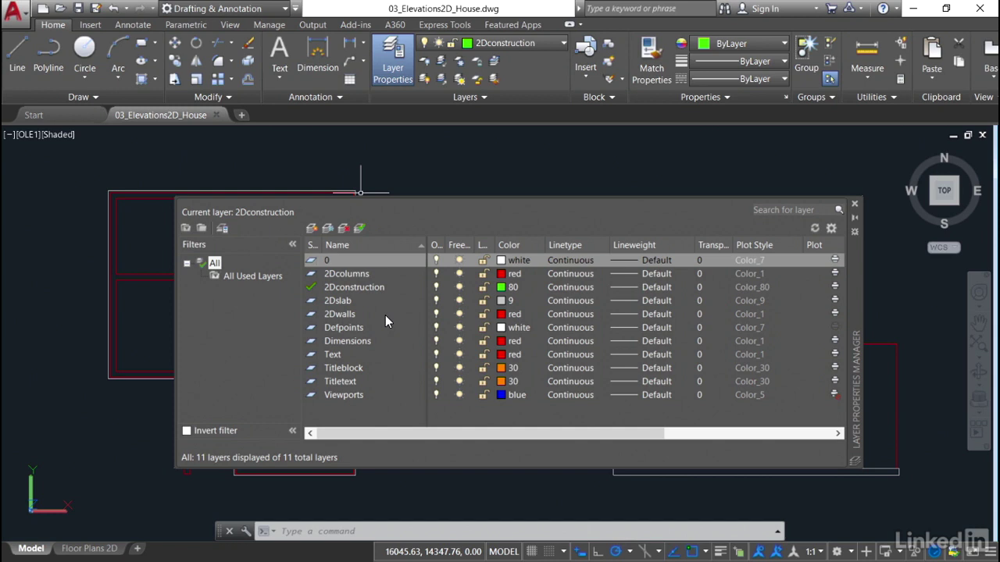
pyautogui.click(340, 315)
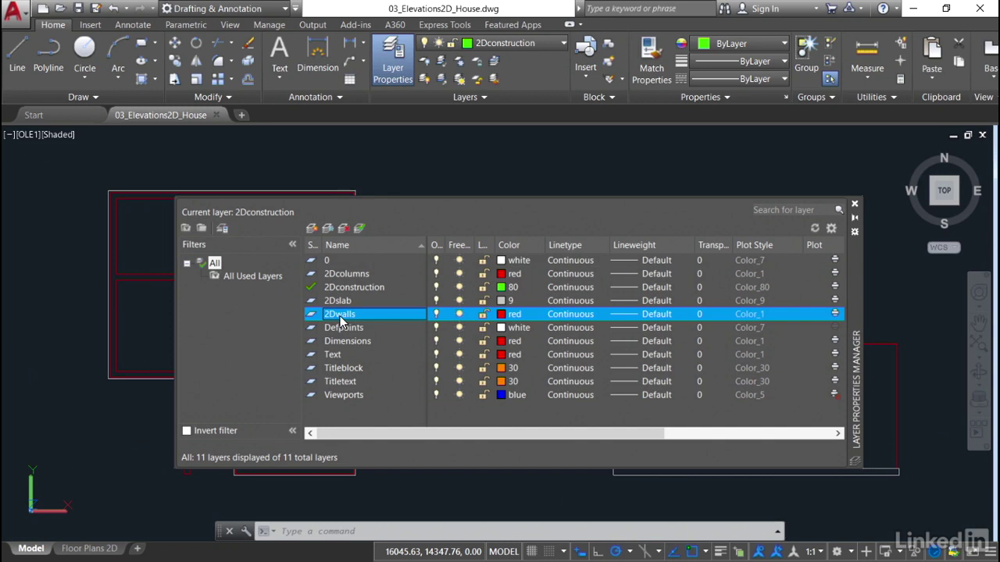
pyautogui.rightClick(340, 315)
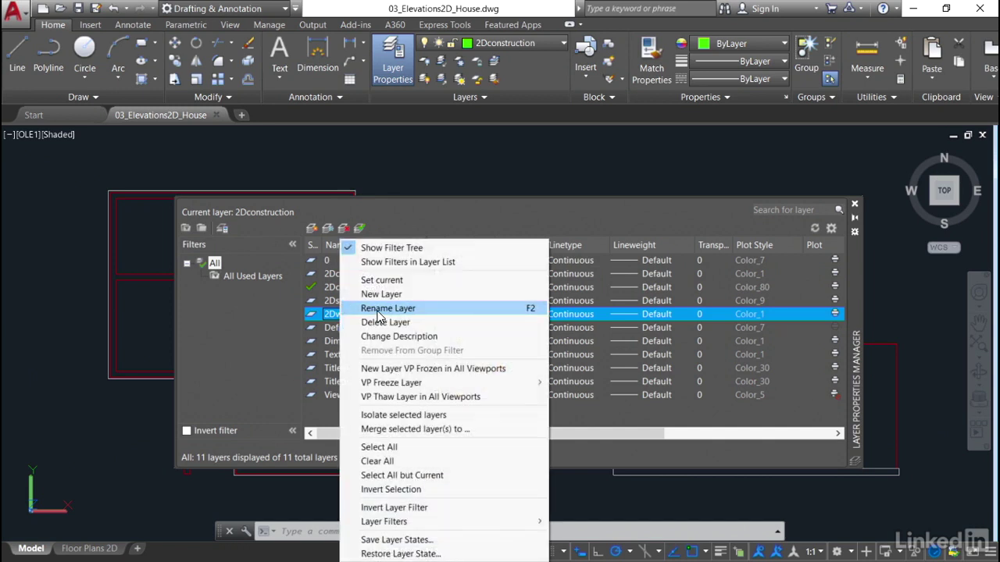
pyautogui.click(380, 309)
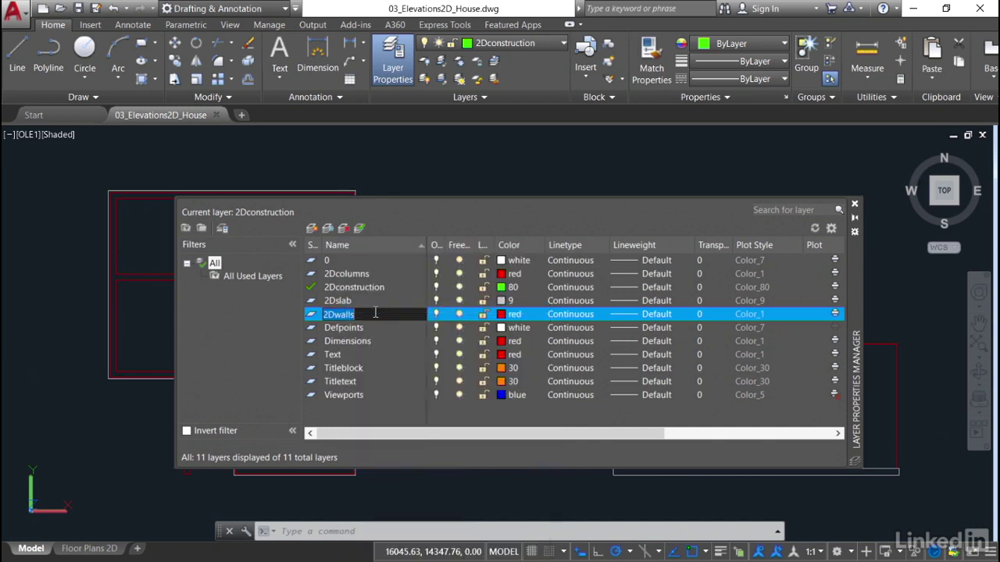
pyautogui.click(325, 314)
pyautogui.click(325, 314)
pyautogui.write('PLAN_')
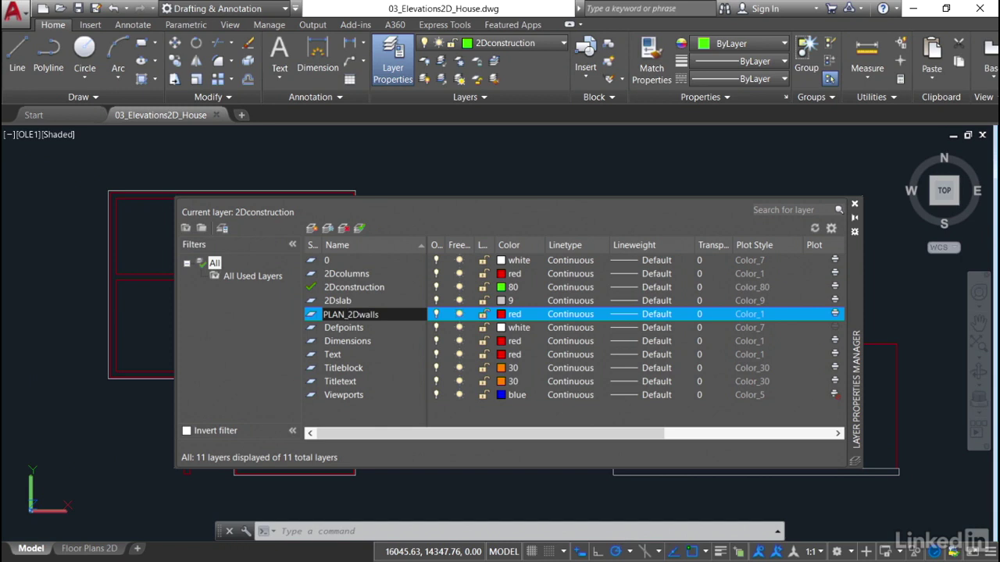
pyautogui.press('Return')
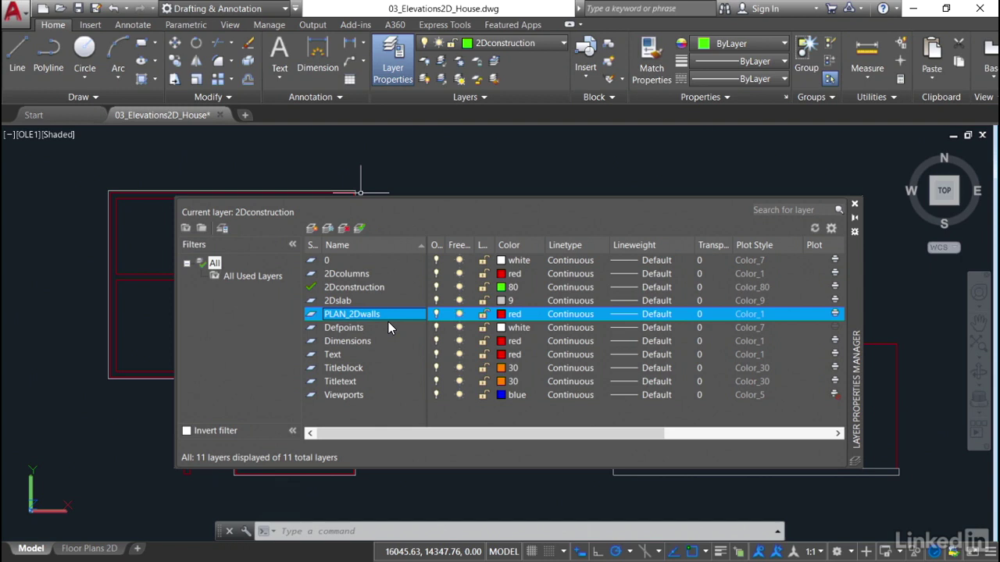
# Step: Create a new layer named ELEV_2Dwalls based on the plan walls layer, and close the layer manager
pyautogui.click(311, 228)
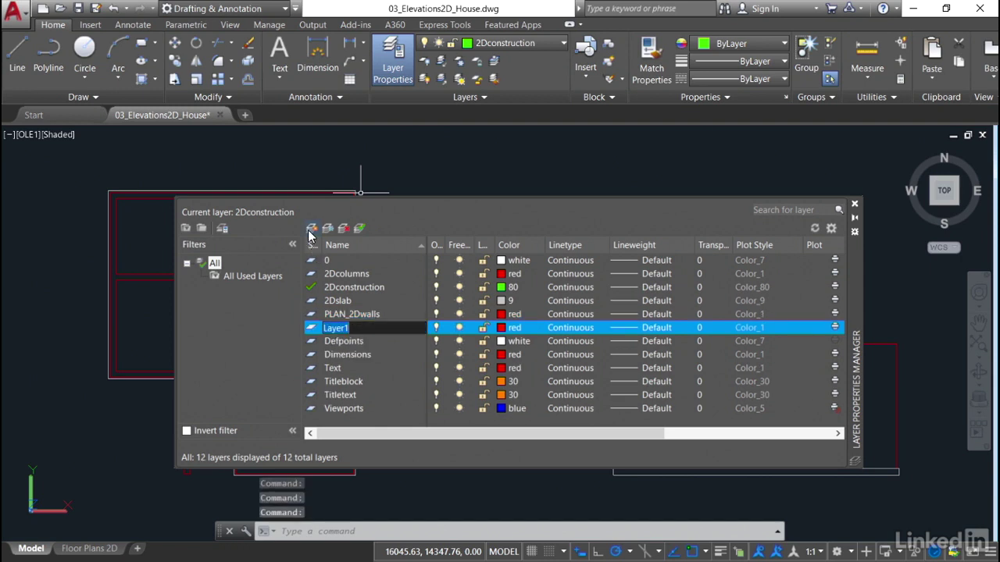
pyautogui.write('ELEV')
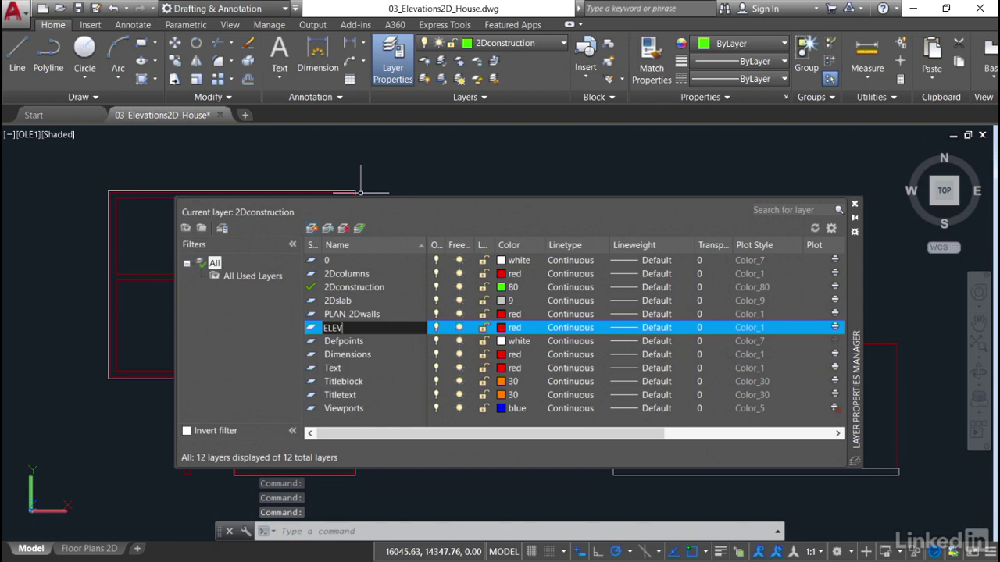
pyautogui.write('_')
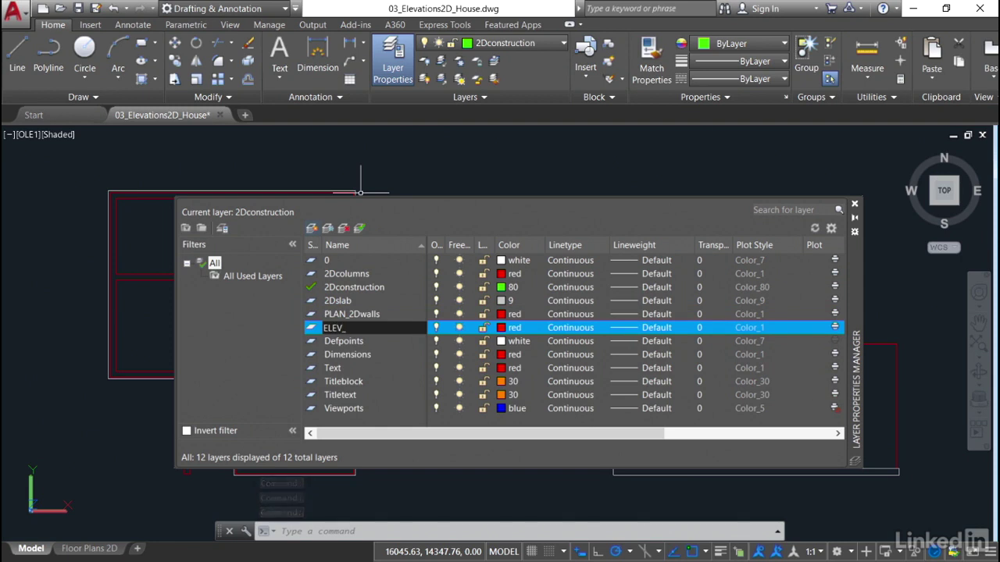
pyautogui.write('2Dwalls')
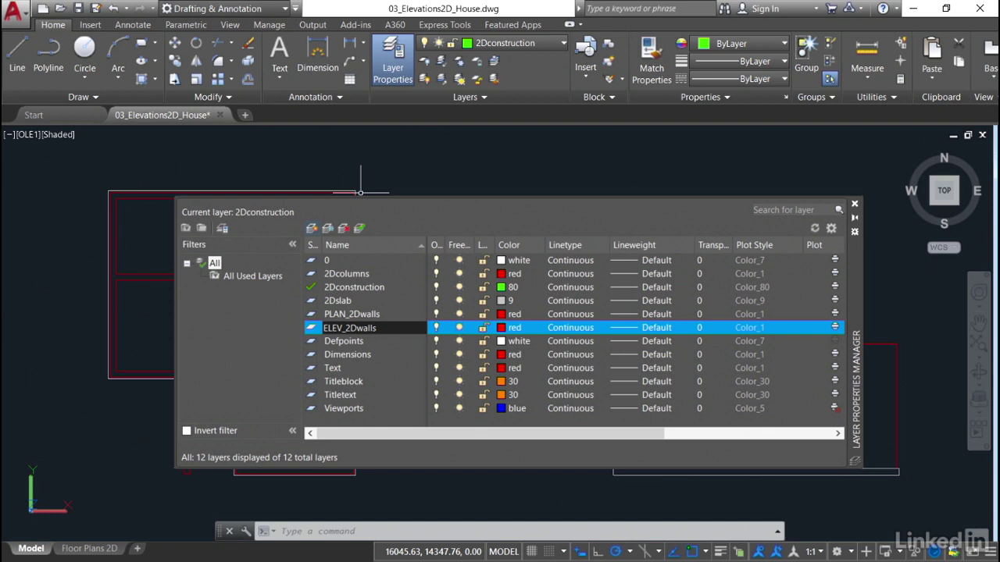
pyautogui.press('Return')
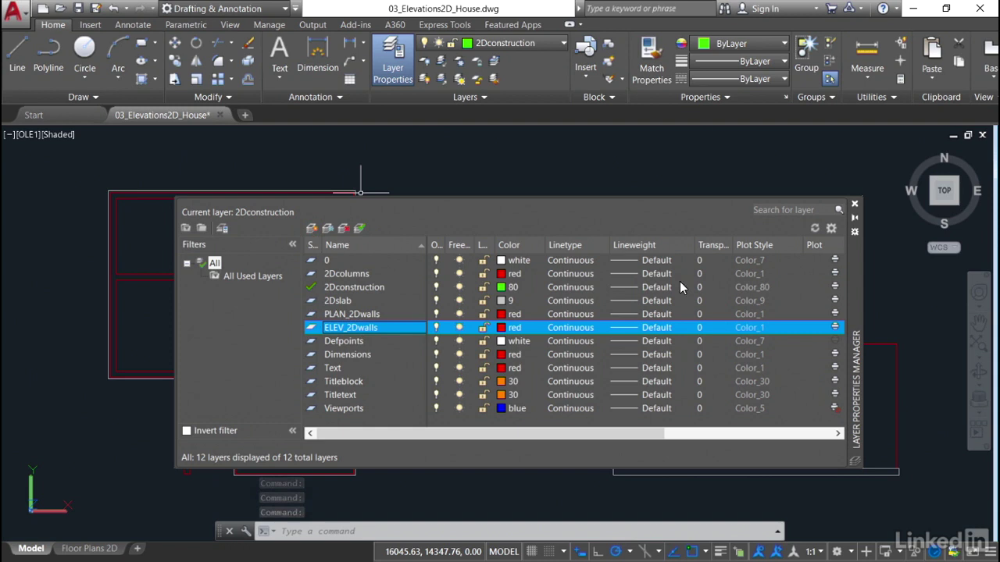
pyautogui.click(855, 204)
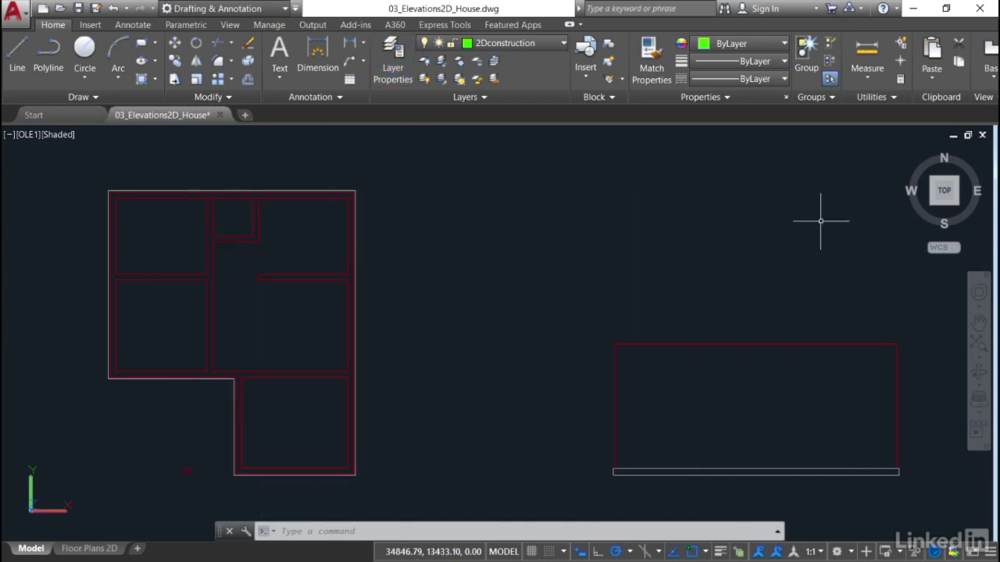
# Step: Move the two vertical wall lines and the horizontal top line of the elevation to the ELEV_2Dwalls layer
pyautogui.click(616, 400)
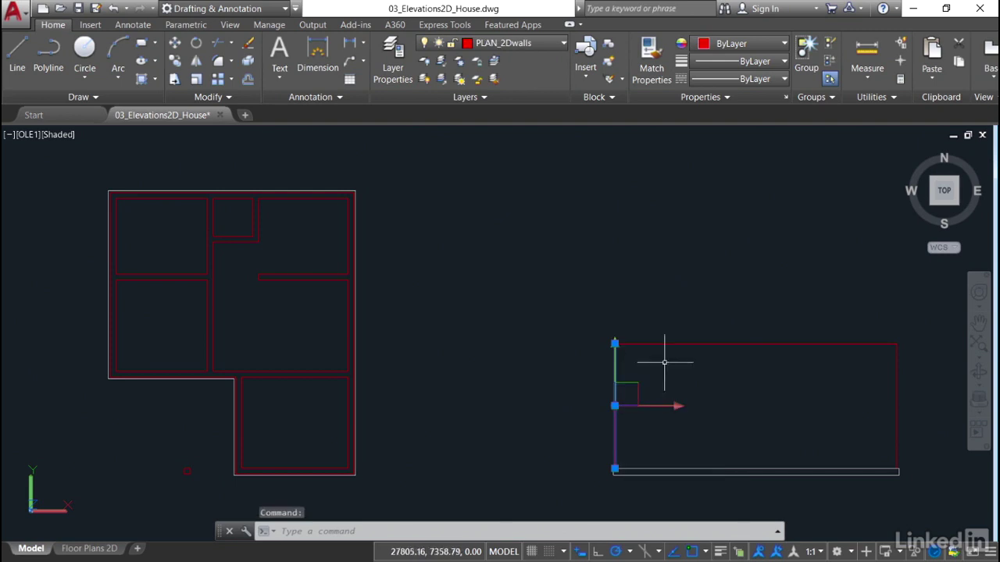
pyautogui.click(692, 344)
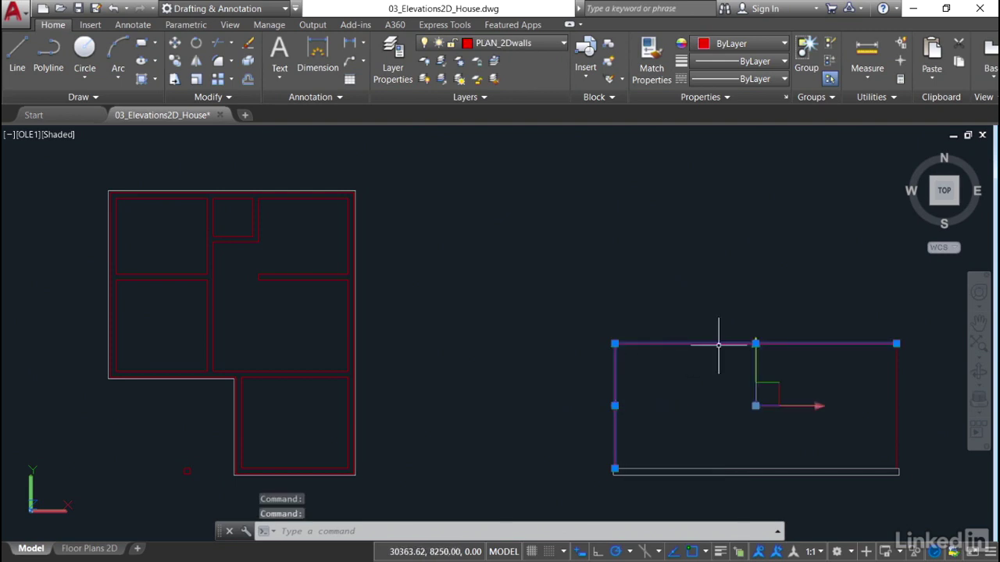
pyautogui.click(898, 370)
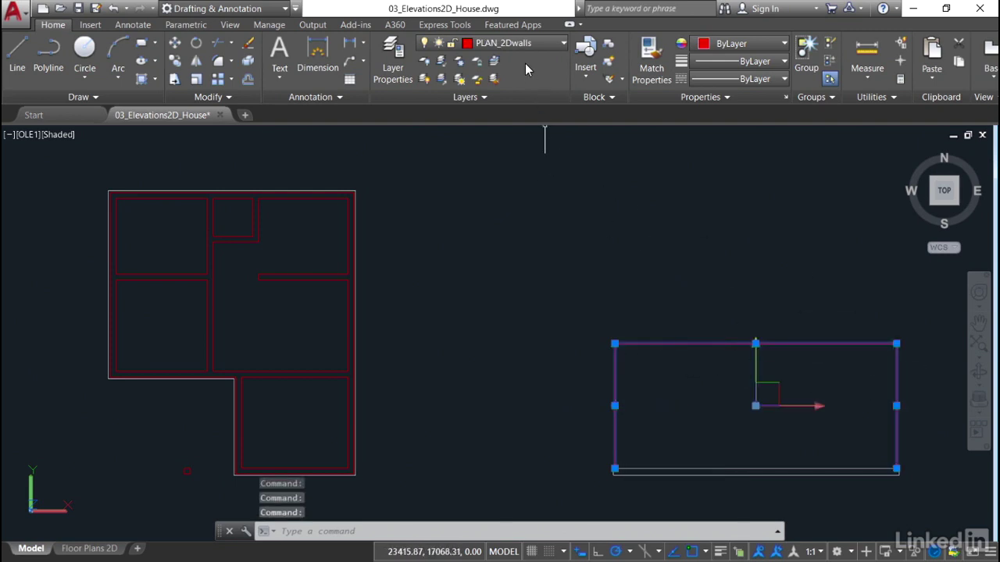
pyautogui.click(544, 44)
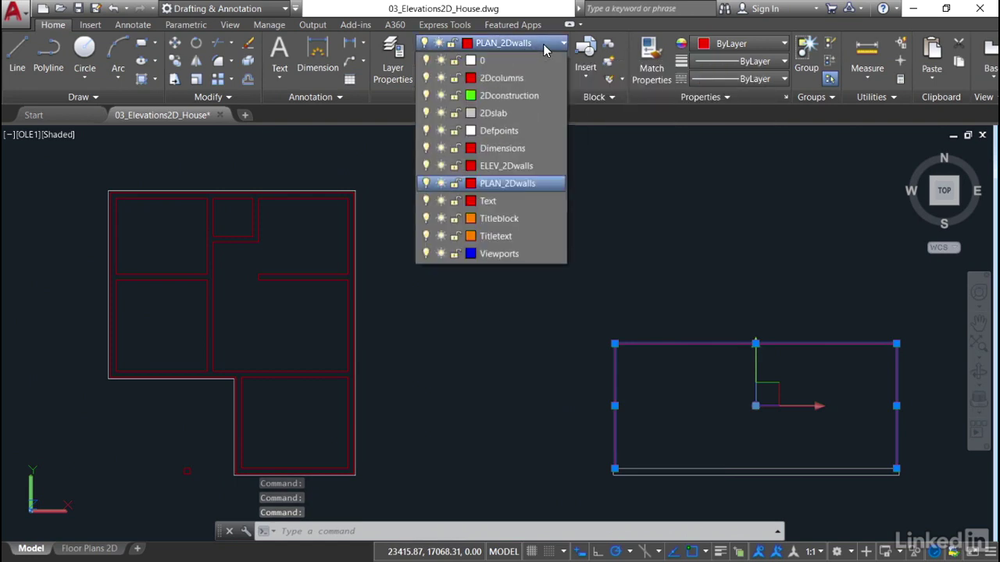
pyautogui.click(505, 166)
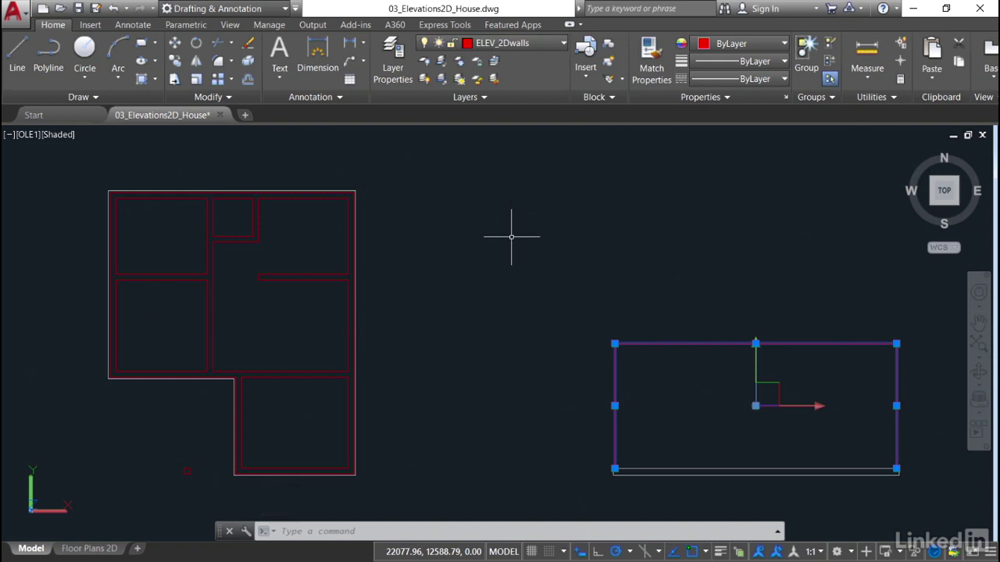
pyautogui.press('Escape')
pyautogui.press('Escape')
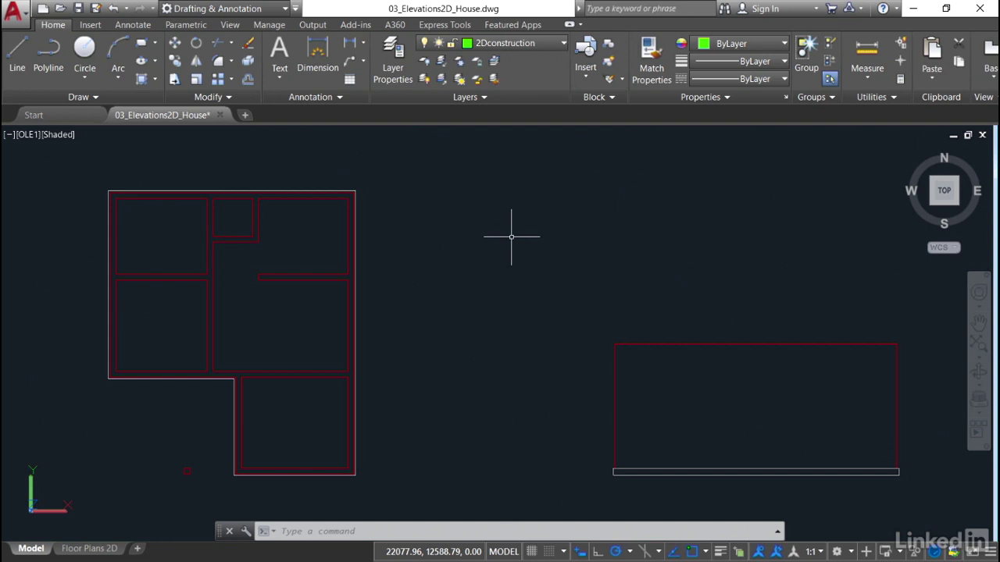
# Step: Reopen the layer manager and rename the 2Dslab layer as PLAN_2Dslab
pyautogui.click(389, 72)
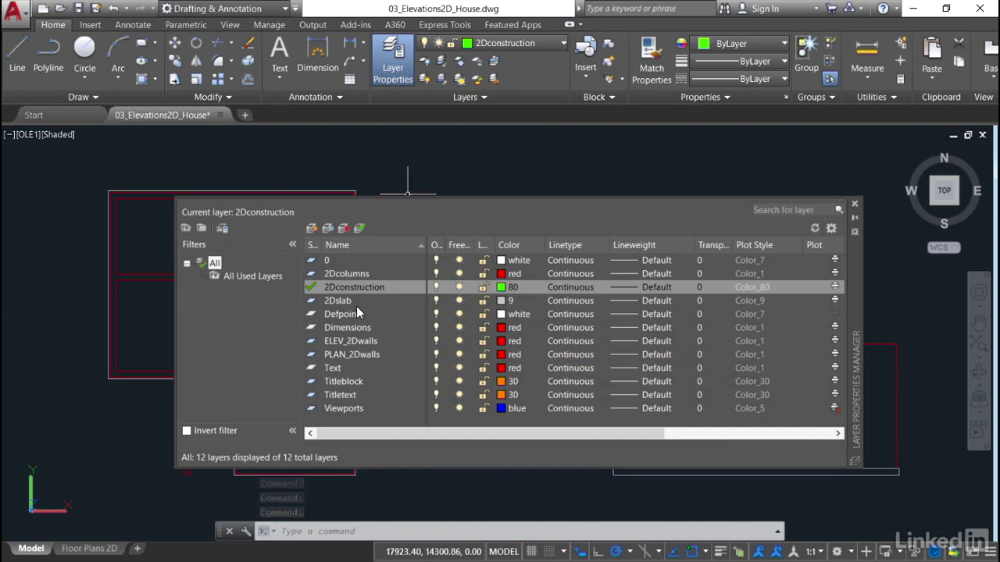
pyautogui.click(335, 301)
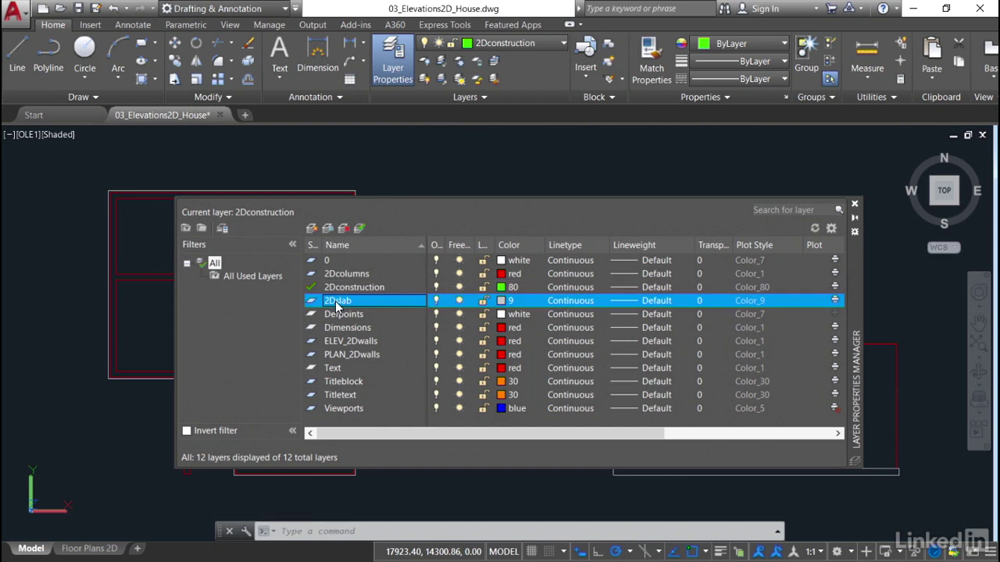
pyautogui.rightClick(337, 306)
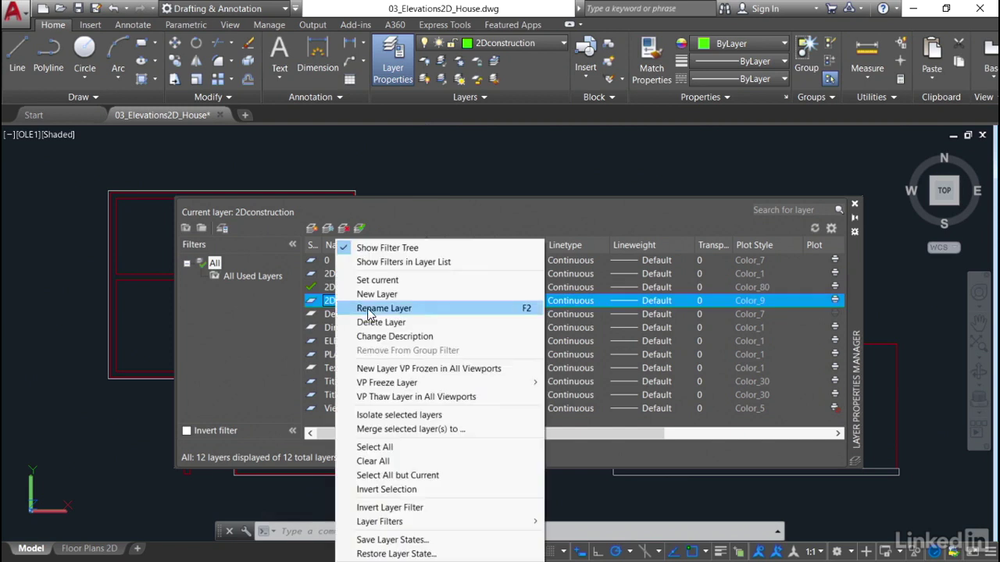
pyautogui.click(382, 309)
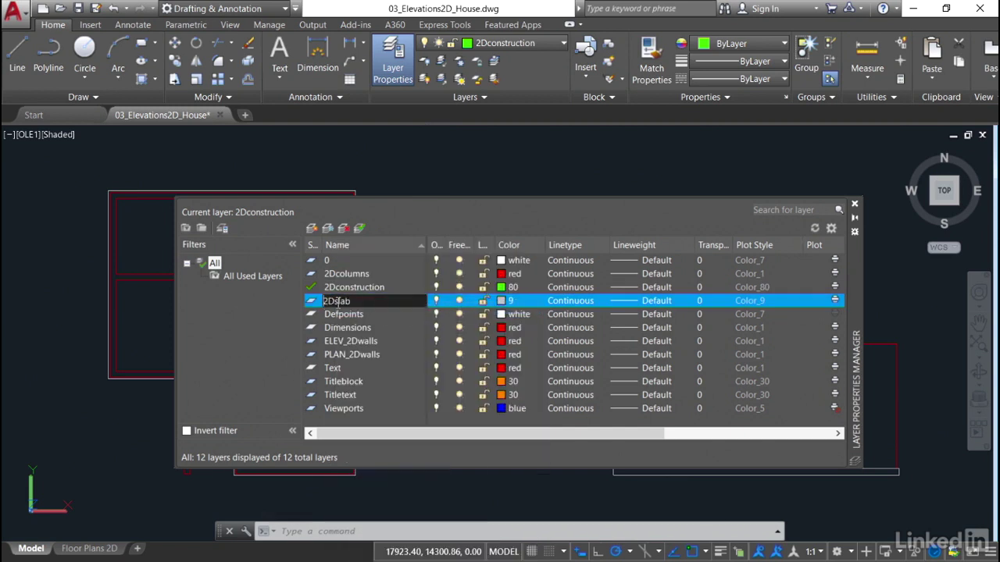
pyautogui.write('PLAN_')
pyautogui.press('Return')
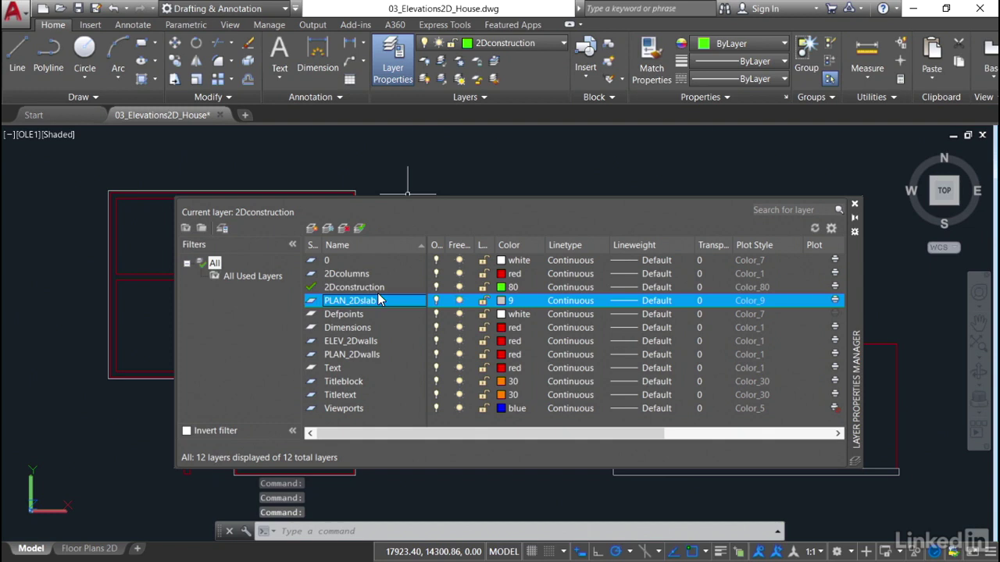
# Step: Create a new layer named ELEV_2Dslab based on the PLAN_2Dslab layer
pyautogui.click(312, 229)
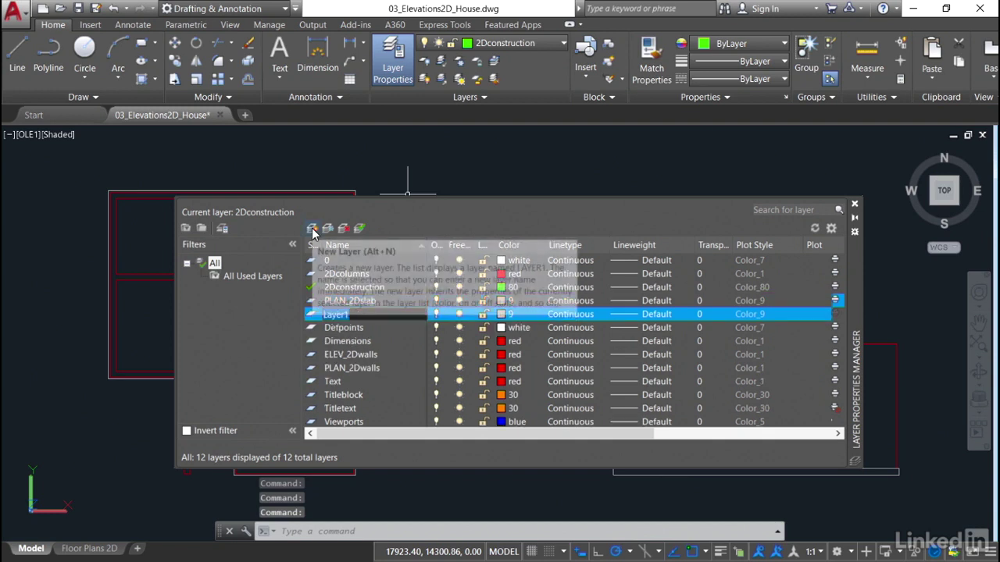
pyautogui.write('ELE')
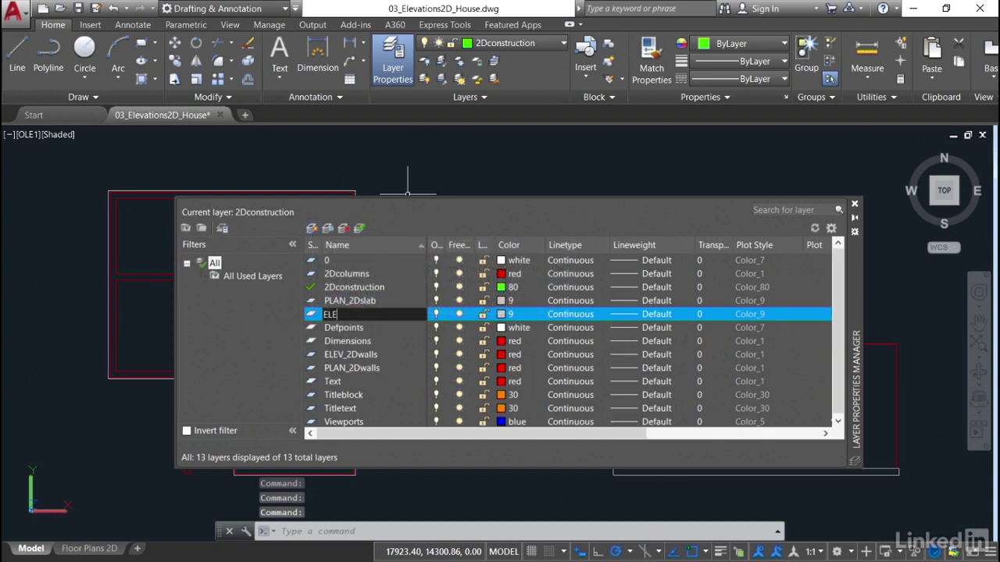
pyautogui.write('V_')
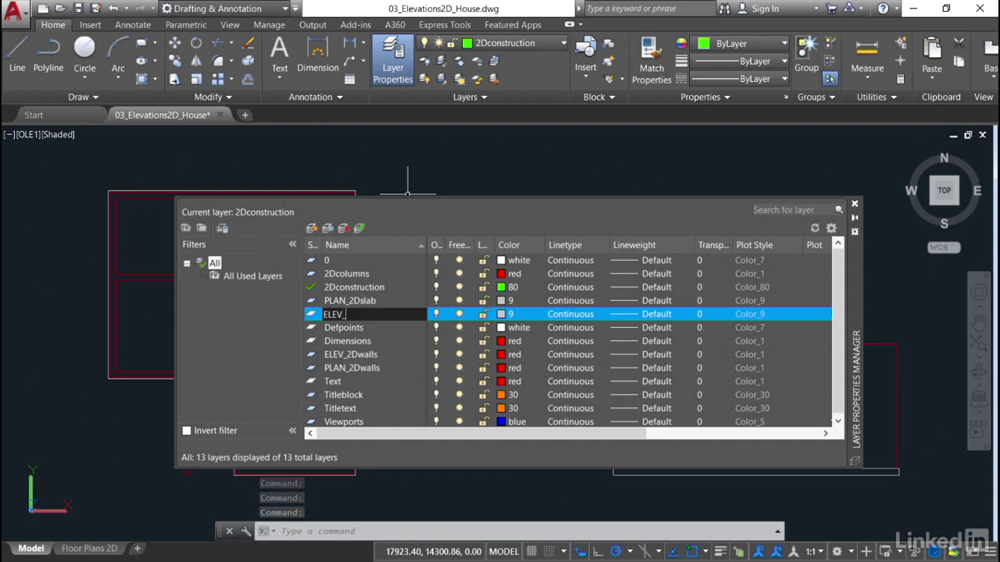
pyautogui.write('2D')
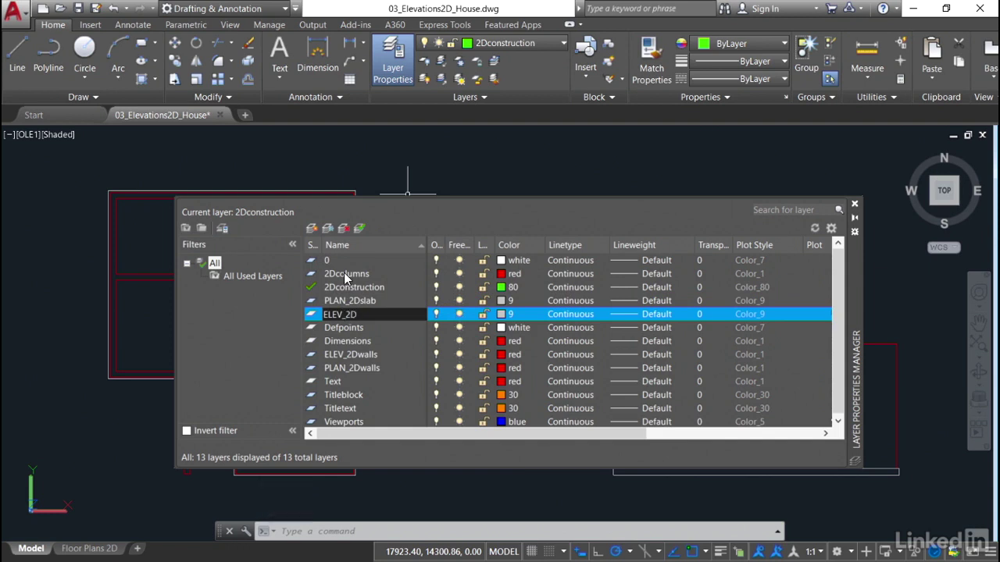
pyautogui.write('slab')
pyautogui.press('Return')
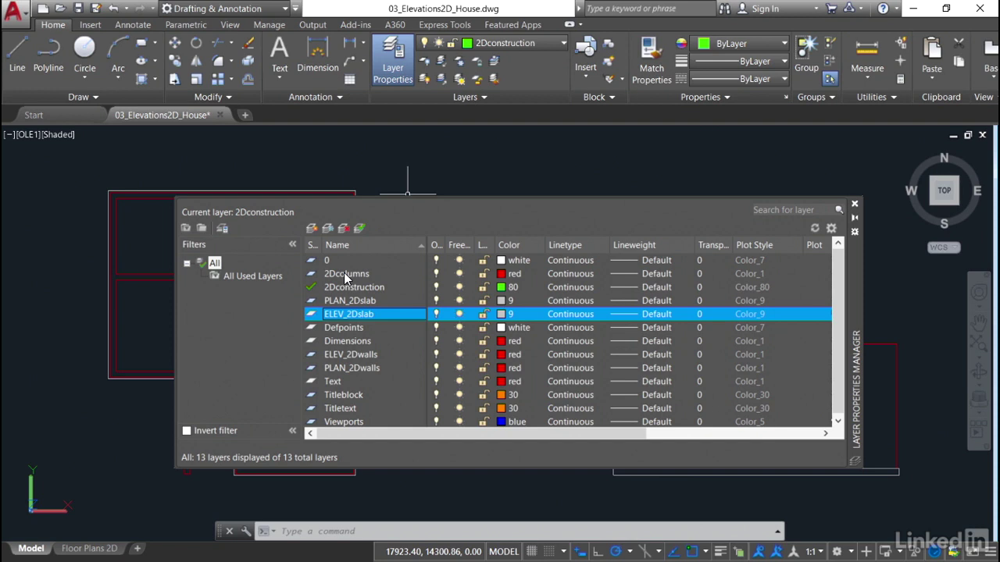
# Step: Create two more elevation layers named ELEV_Fill and ELEV_Hatch
pyautogui.click(310, 232)
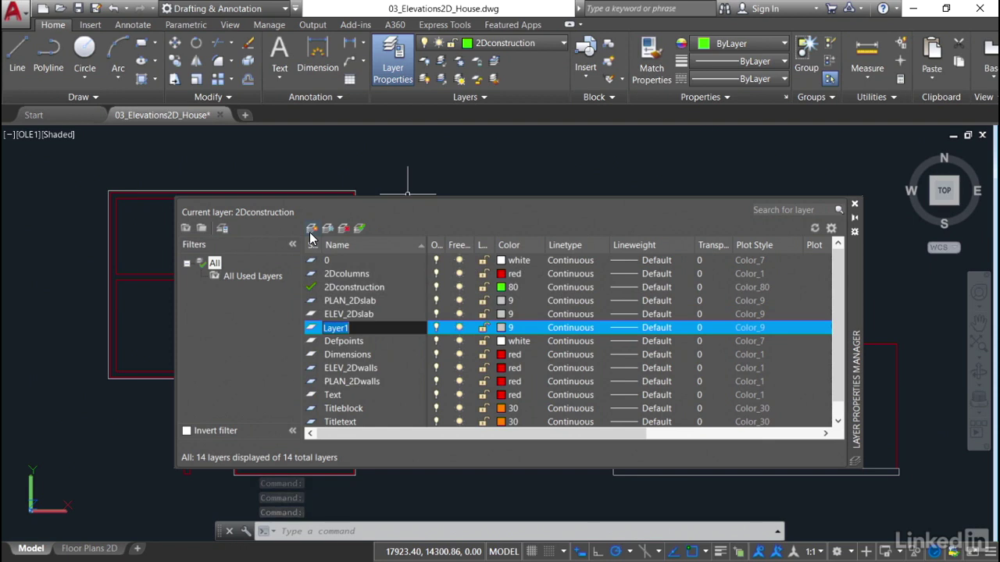
pyautogui.write('E')
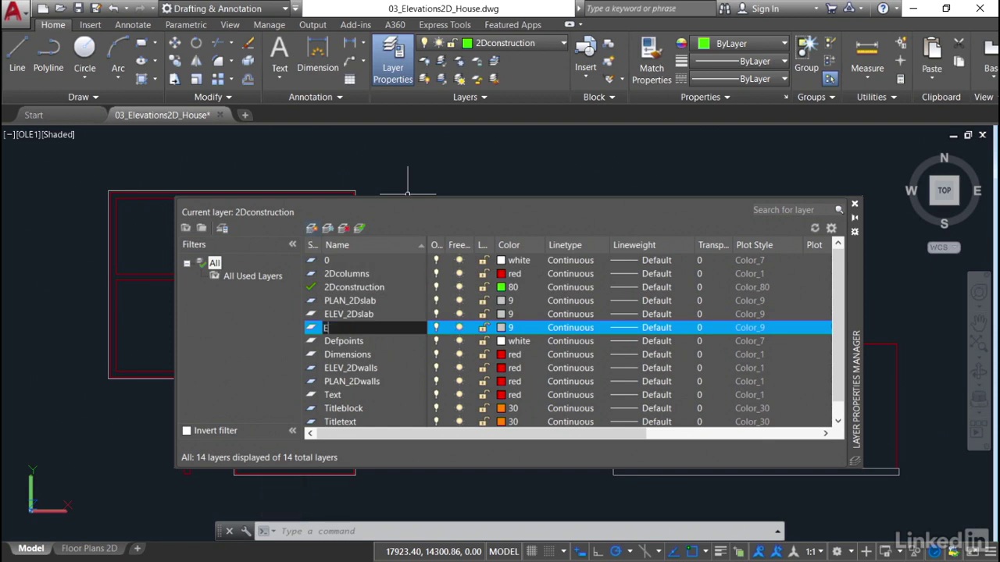
pyautogui.write('LEV_Fill')
pyautogui.click(311, 228)
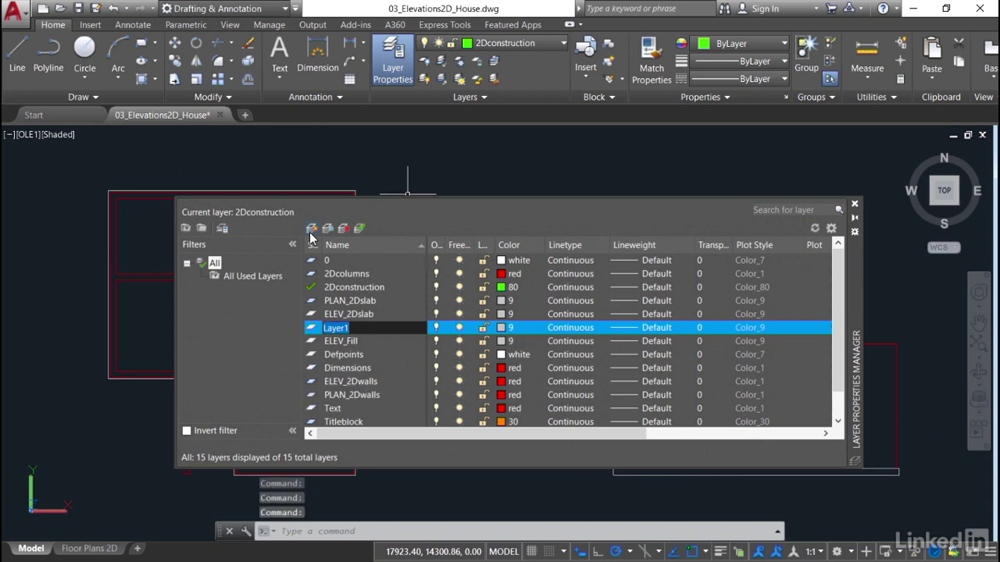
pyautogui.write('ELEV_Hatch')
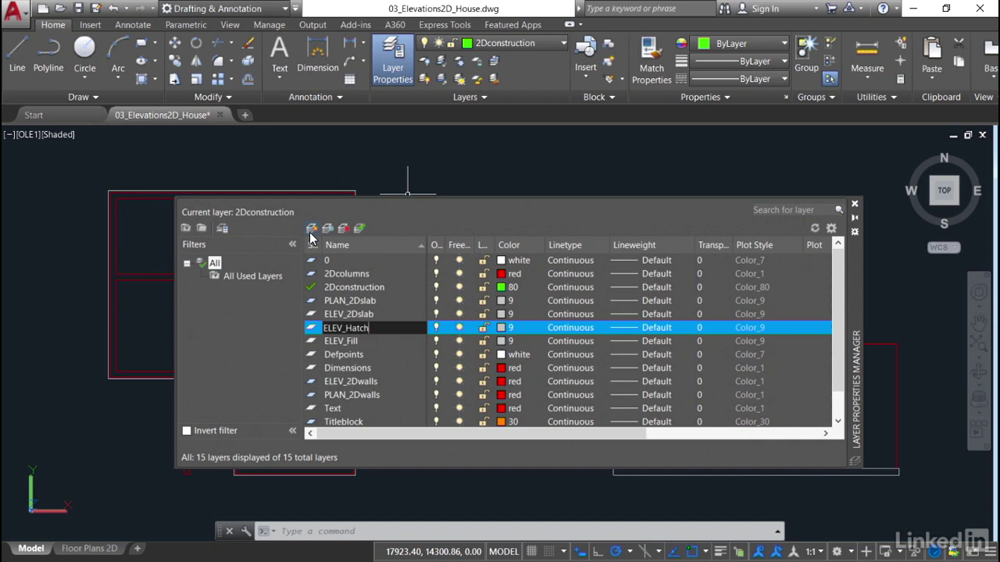
pyautogui.press('Return')
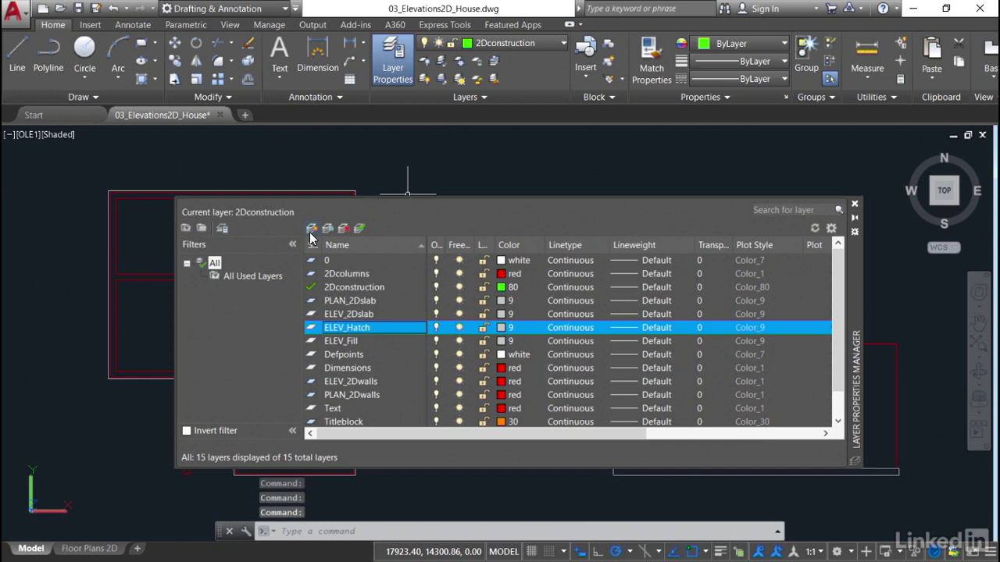
# Step: Set the ELEV_Hatch layer's color to index color 20
pyautogui.click(502, 331)
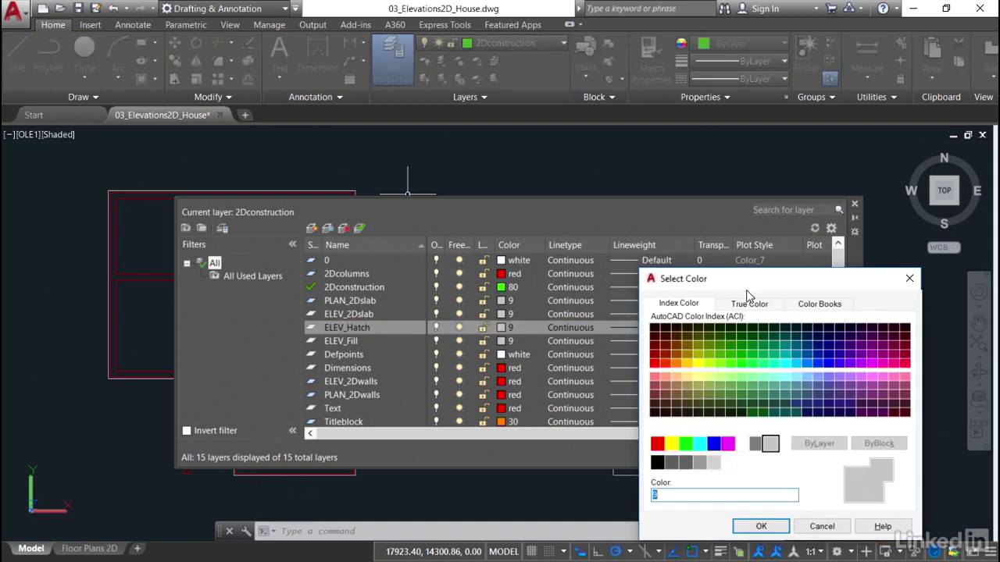
pyautogui.moveTo(766, 283); pyautogui.dragTo(565, 198)
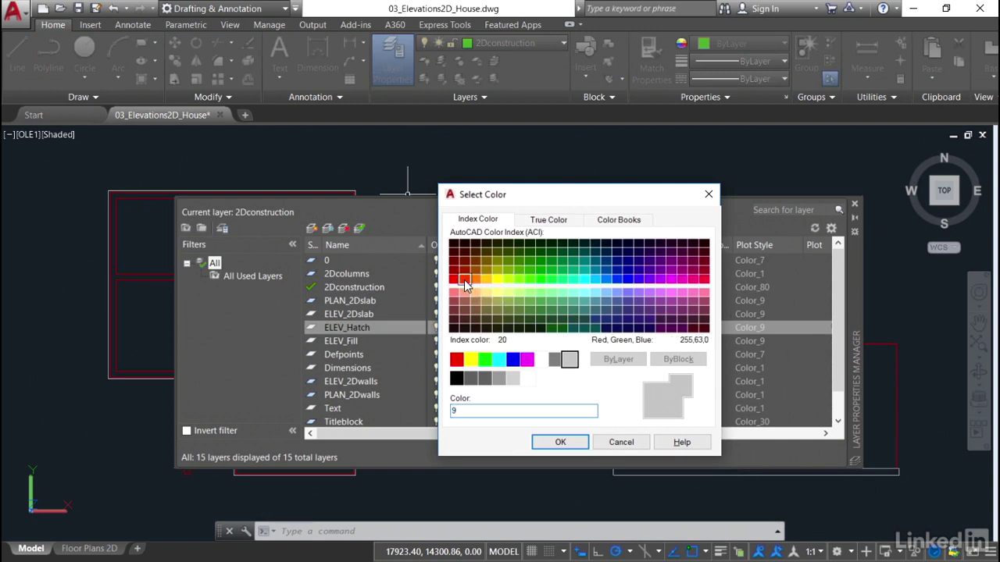
pyautogui.click(464, 279)
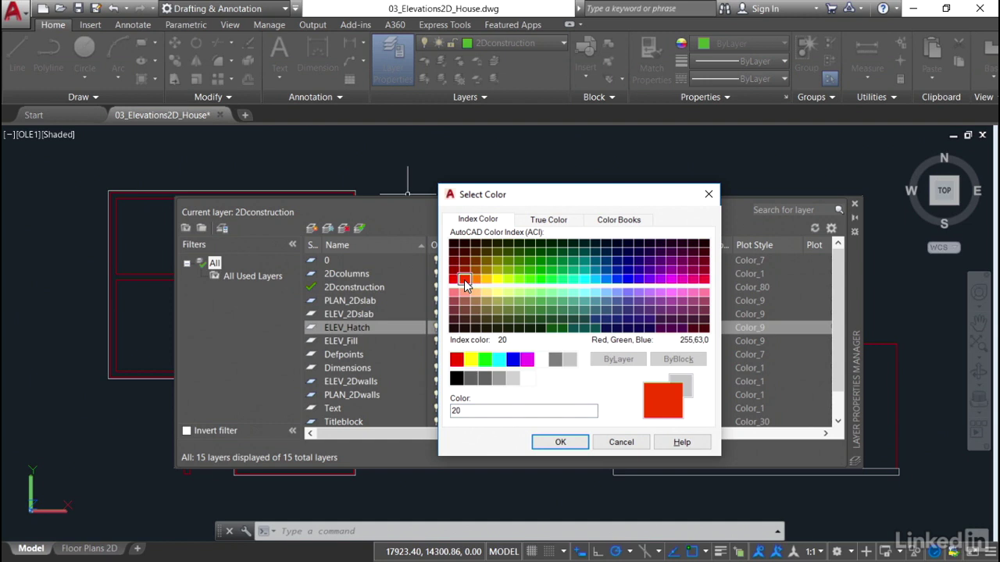
pyautogui.click(569, 441)
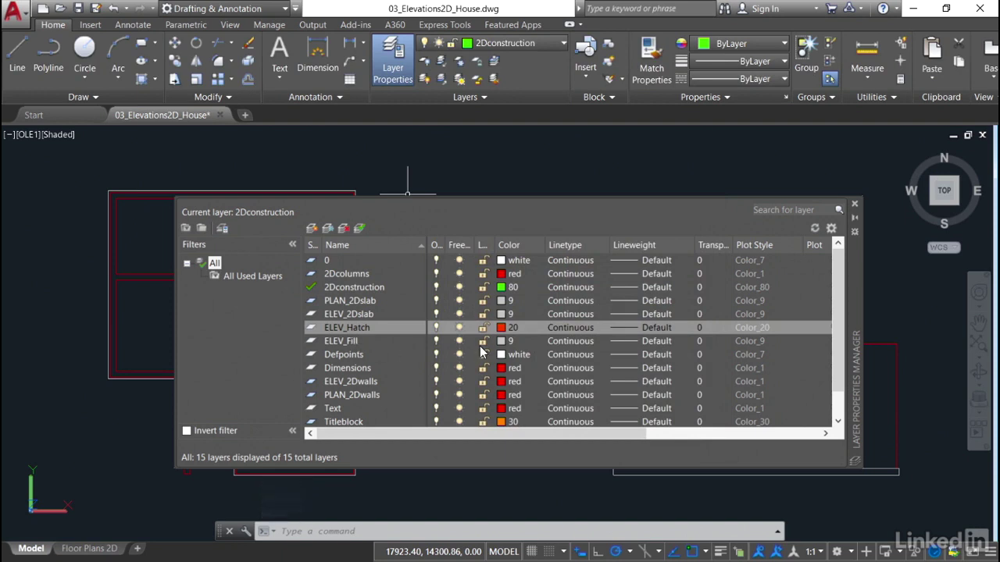
# Step: Set the ELEV_Fill layer's color to index color 61 and close the layer manager
pyautogui.click(503, 343)
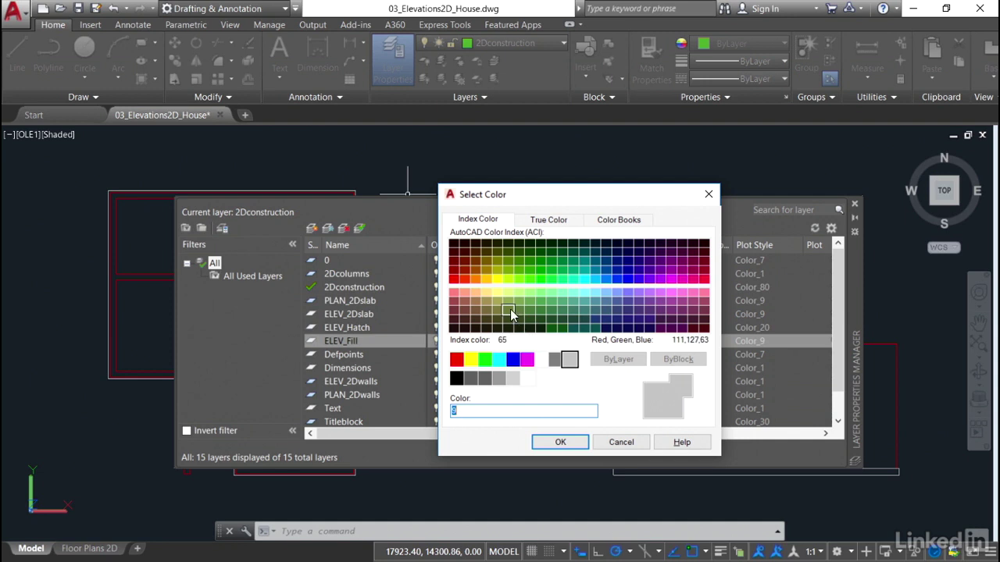
pyautogui.click(509, 294)
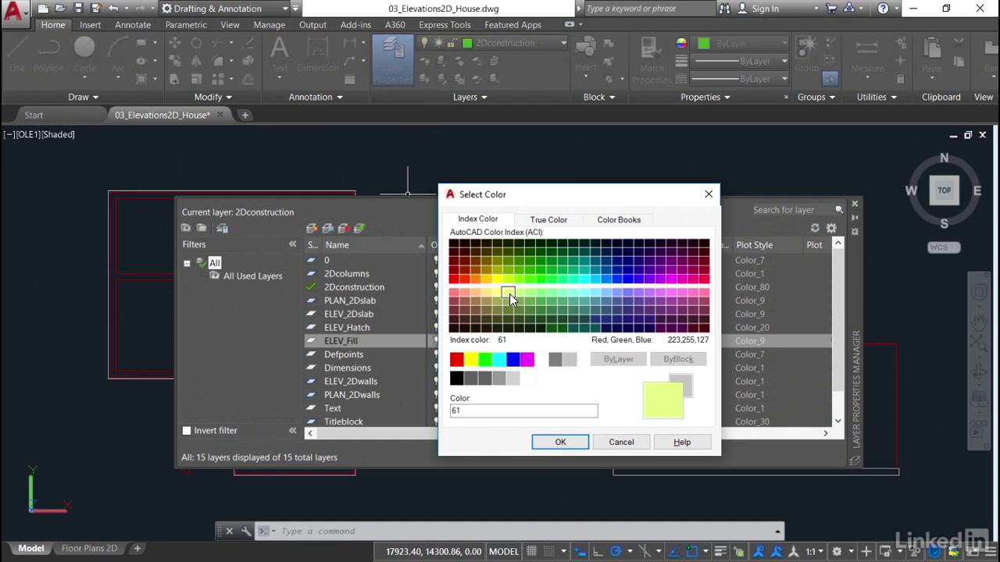
pyautogui.click(560, 441)
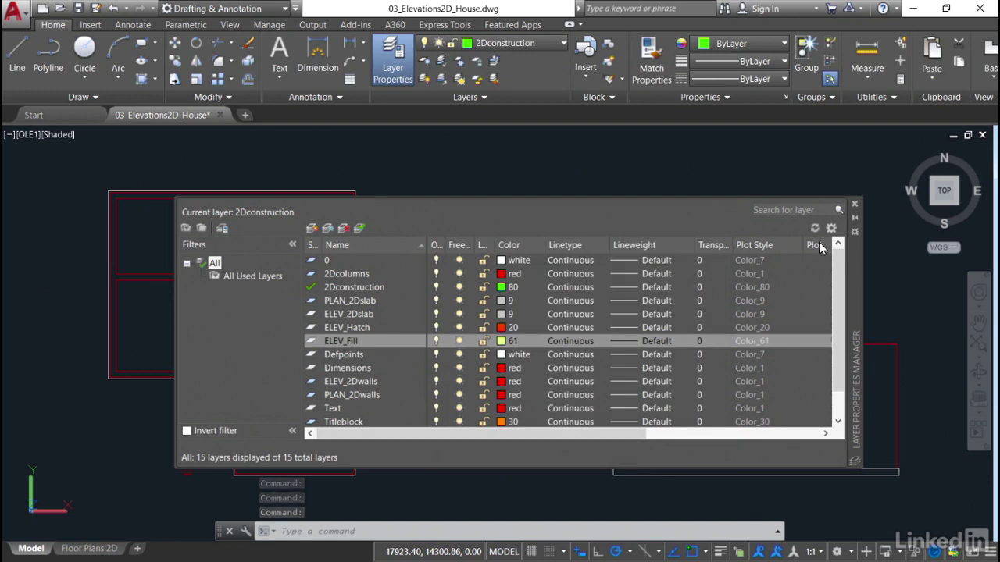
pyautogui.click(854, 204)
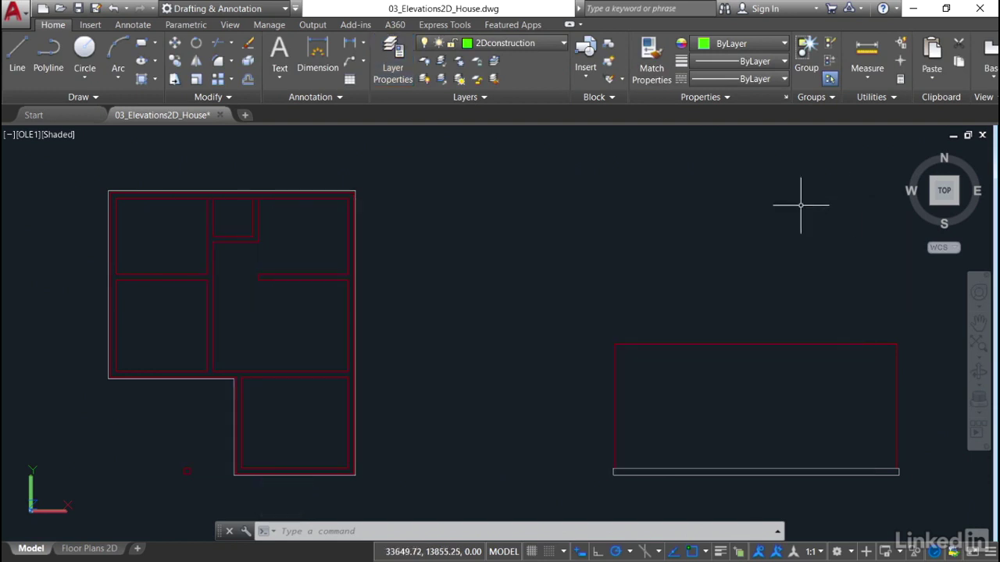